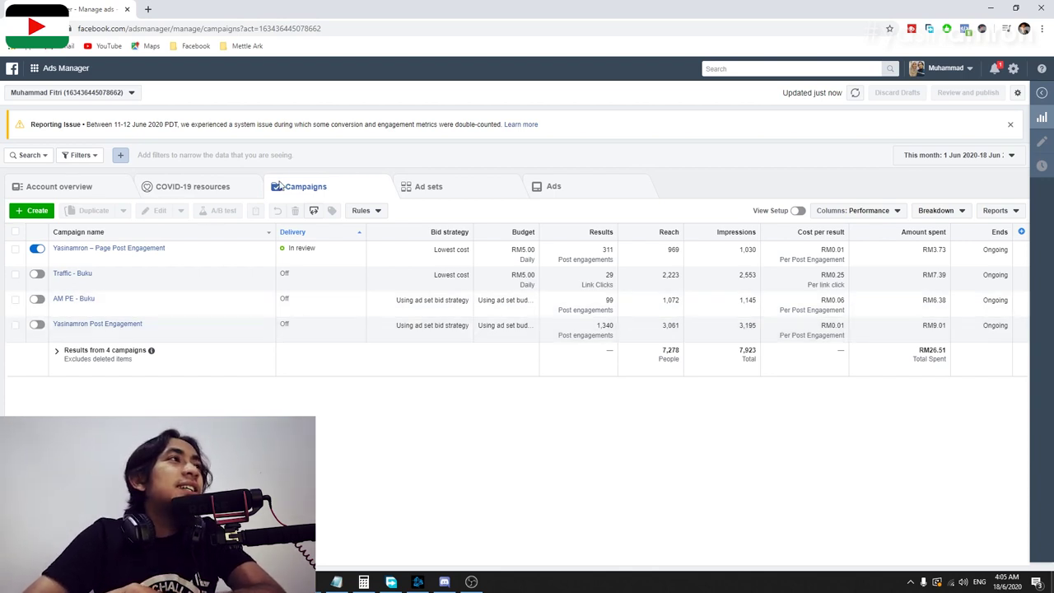
- Start a fresh campaign, discarding the previous unfinished draft, and choose Traffic as the marketing objective
{"action": "left_click", "coordinate": [37, 211]}
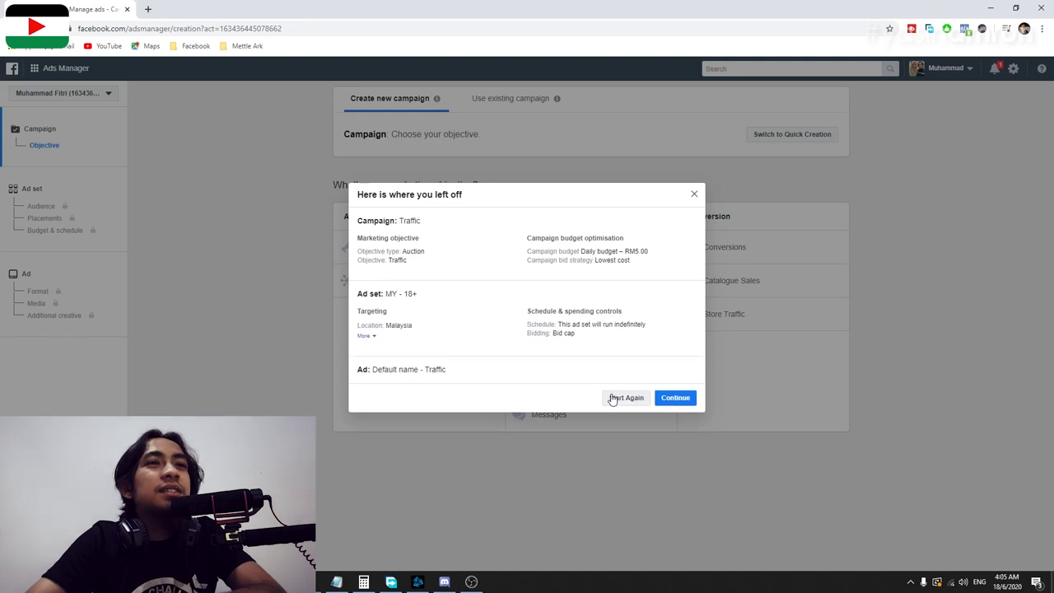
{"action": "left_click", "coordinate": [626, 398]}
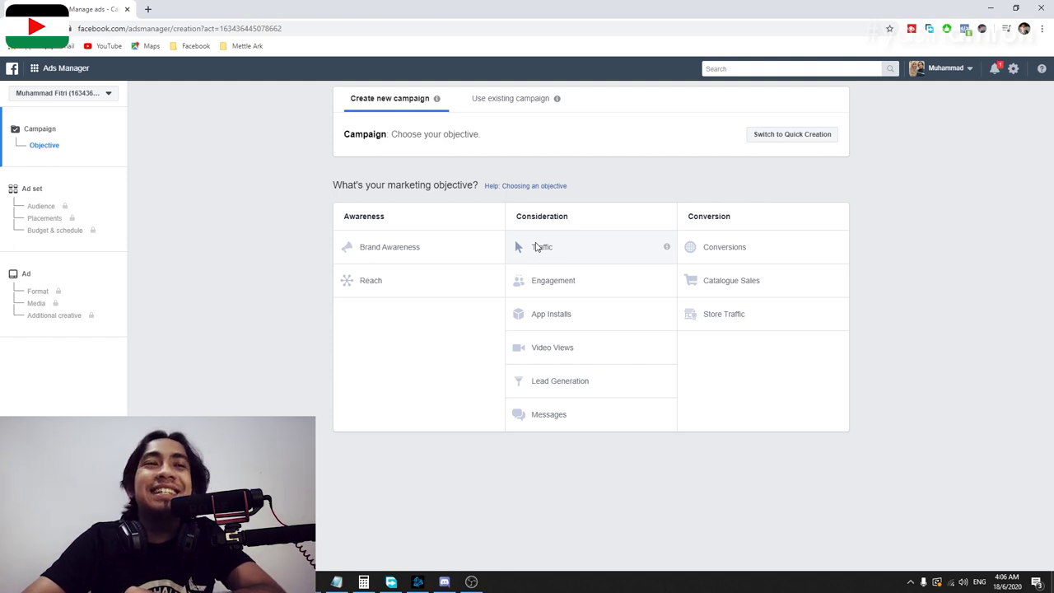
{"action": "left_click", "coordinate": [567, 248]}
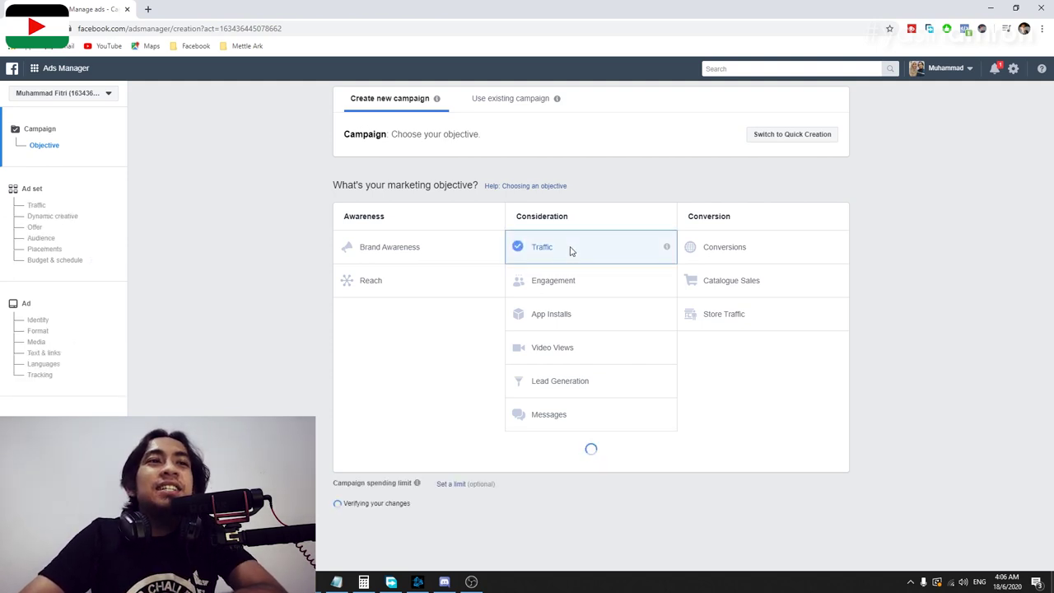
- Turn on campaign budget optimisation with a daily budget of RM5.00 and continue to the ad set
{"action": "scroll", "coordinate": [601, 335], "scroll_direction": "down", "scroll_amount": 2}
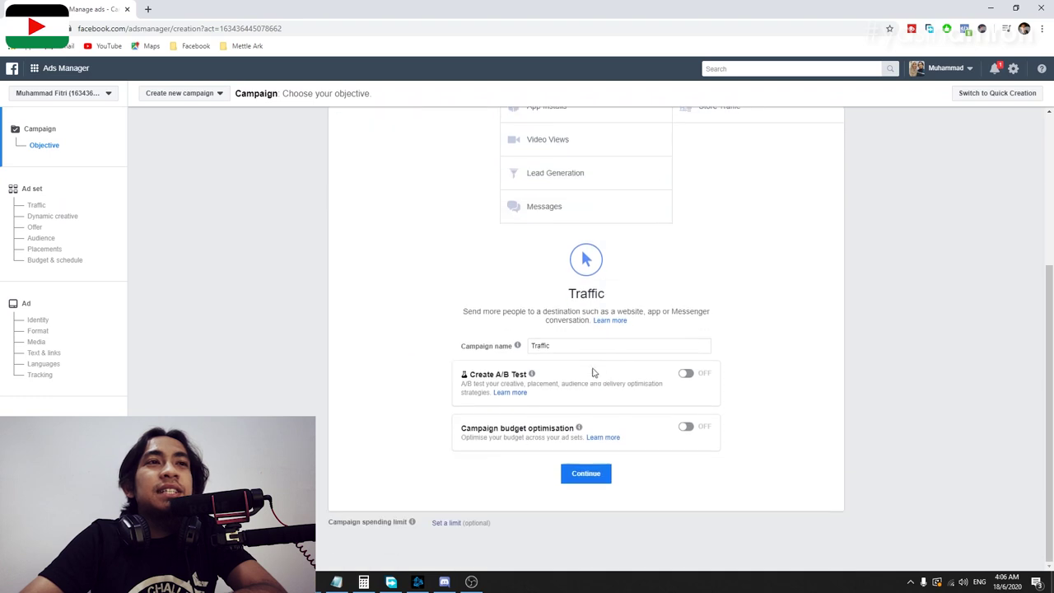
{"action": "left_click", "coordinate": [683, 428]}
{"action": "left_click", "coordinate": [672, 480]}
{"action": "type", "text": "5"}
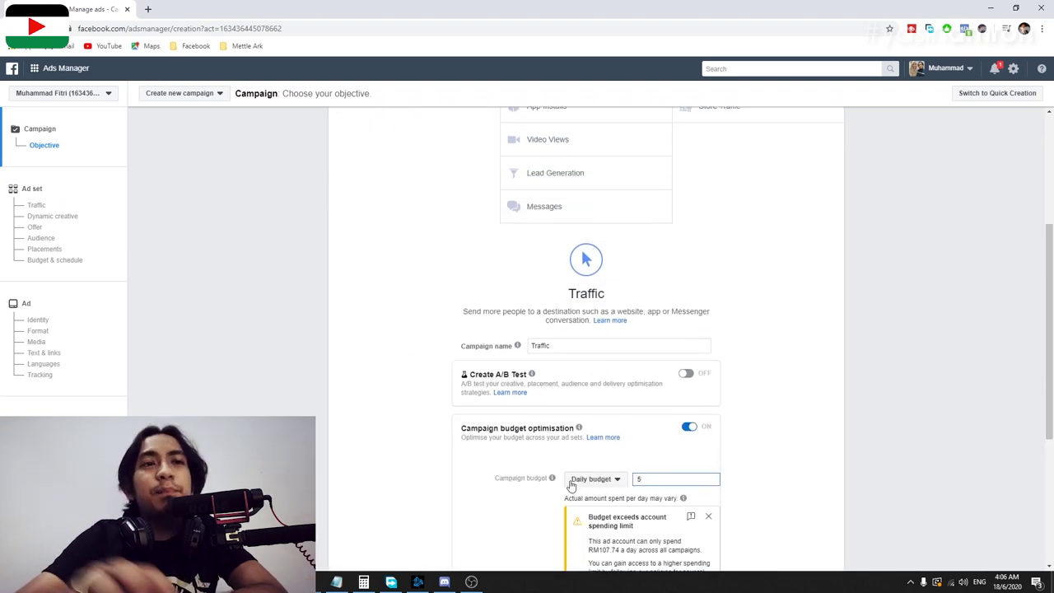
{"action": "scroll", "coordinate": [626, 494], "scroll_direction": "down", "scroll_amount": 2}
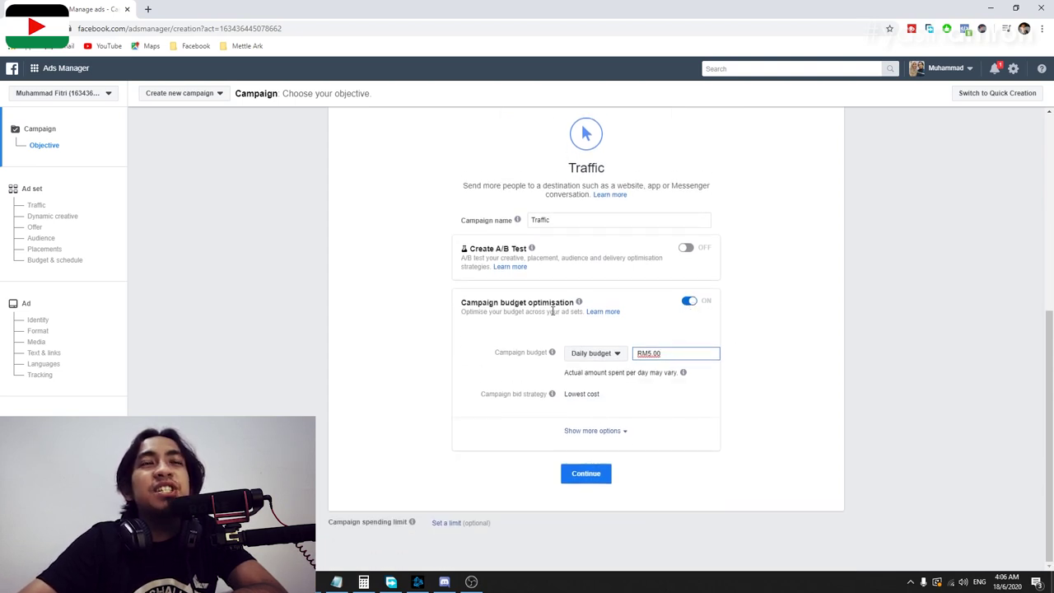
{"action": "left_click", "coordinate": [587, 468]}
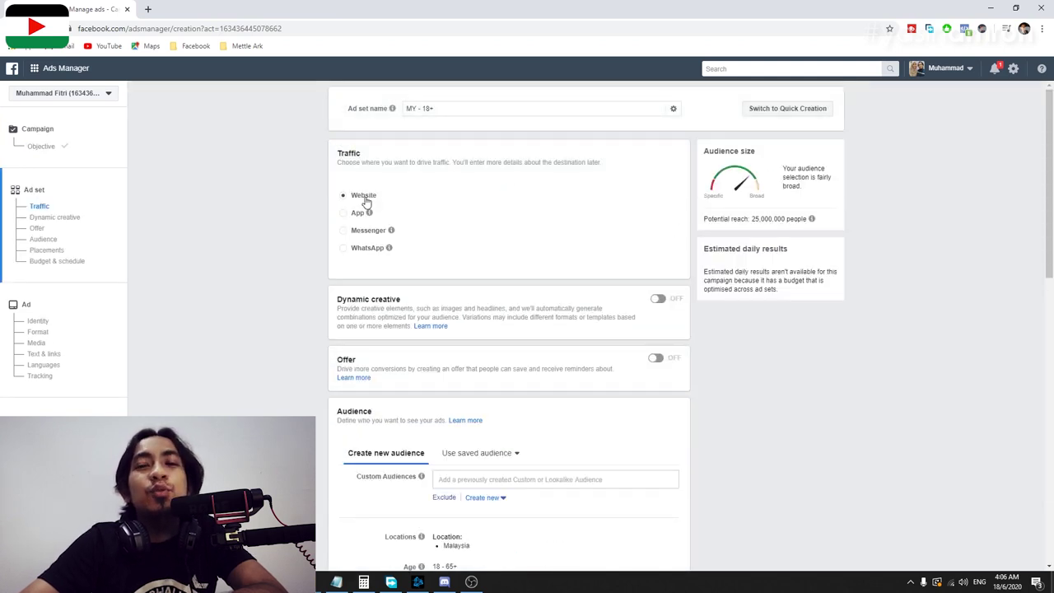
- Try the App, Messenger and WhatsApp traffic destinations, and return to Website
{"action": "left_click", "coordinate": [357, 212]}
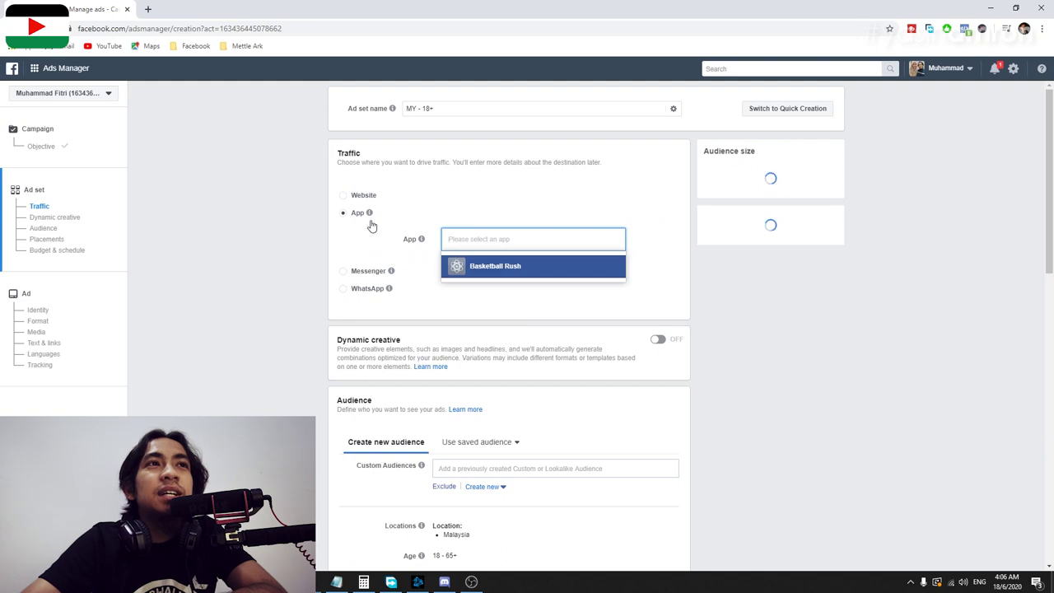
{"action": "left_click", "coordinate": [375, 272]}
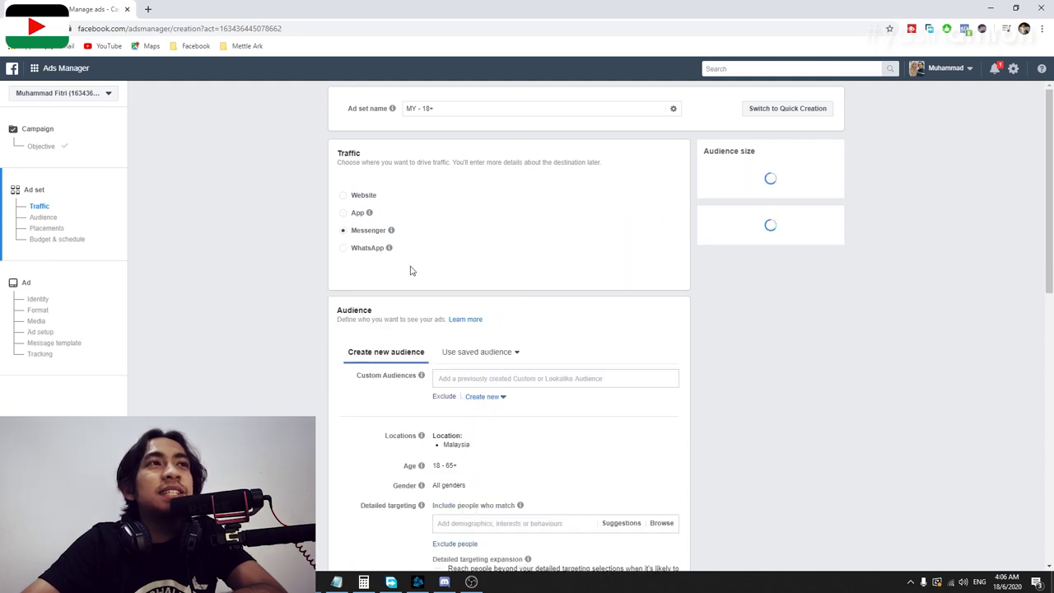
{"action": "left_click", "coordinate": [359, 249]}
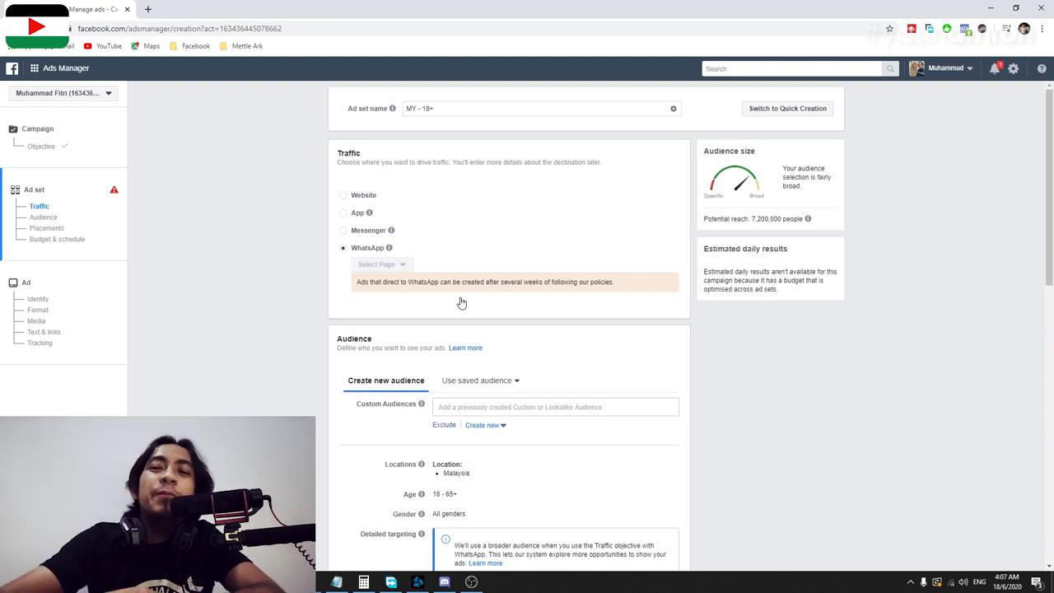
{"action": "left_click", "coordinate": [347, 200]}
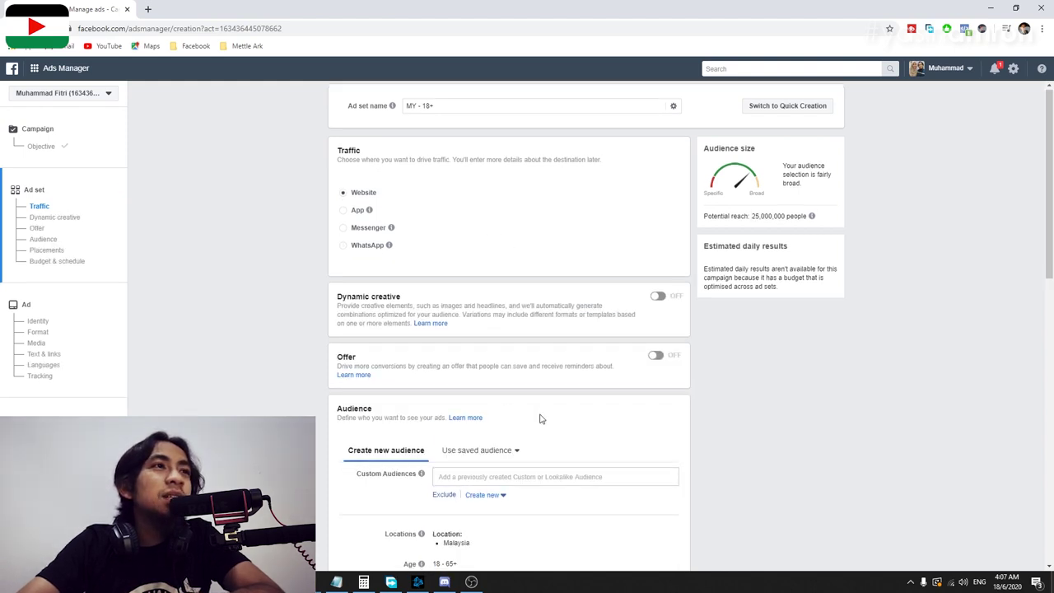
- Apply the saved audience "MY – M – 24–34 for mobile test" to the ad set and continue to the ad setup
{"action": "scroll", "coordinate": [458, 300], "scroll_direction": "down", "scroll_amount": 1}
{"action": "scroll", "coordinate": [458, 301], "scroll_direction": "down", "scroll_amount": 2}
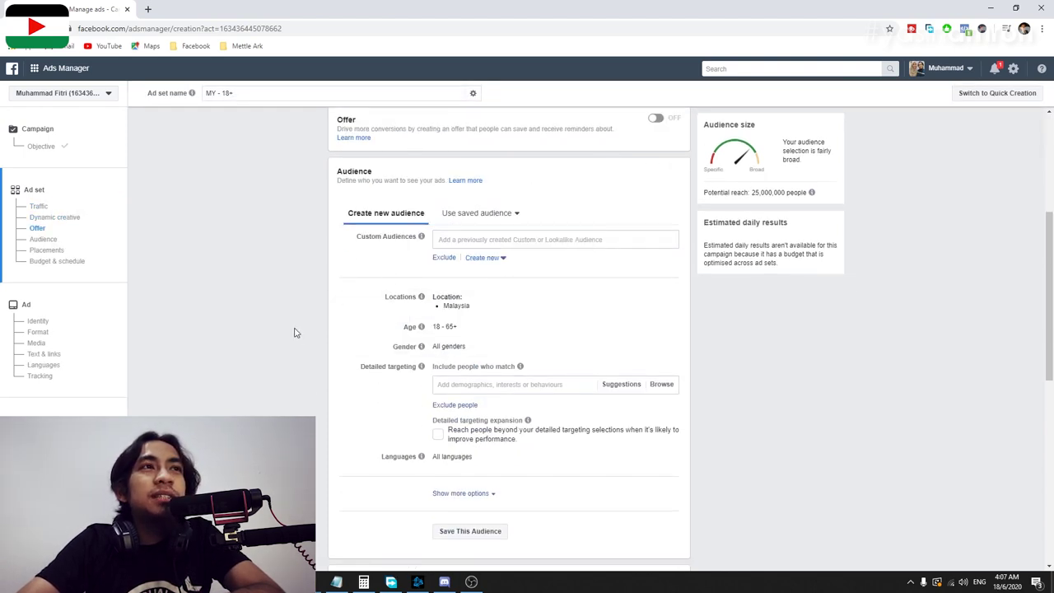
{"action": "left_click", "coordinate": [482, 216]}
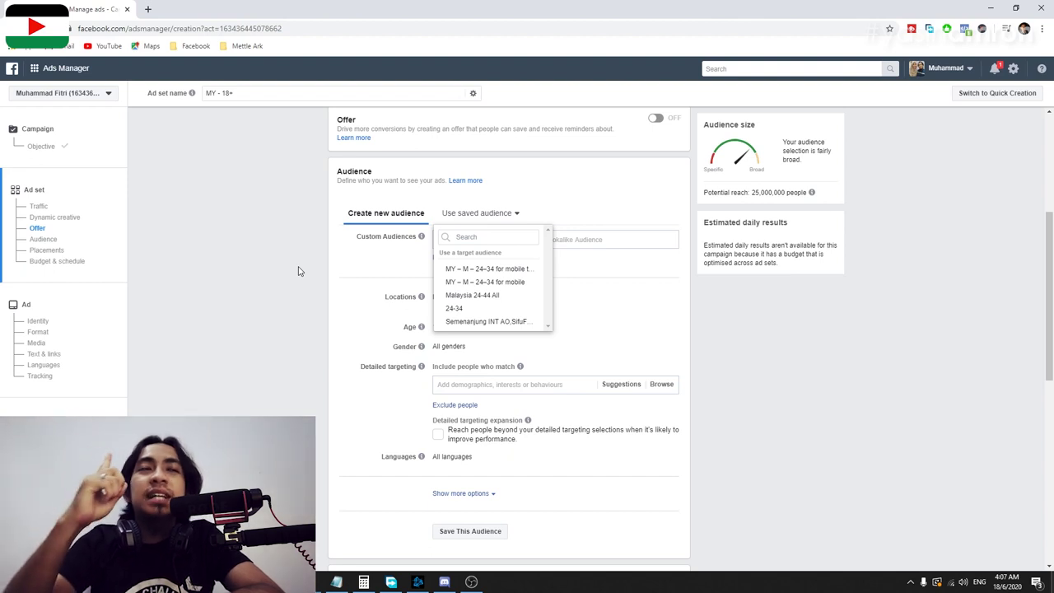
{"action": "mouse_move", "coordinate": [466, 275]}
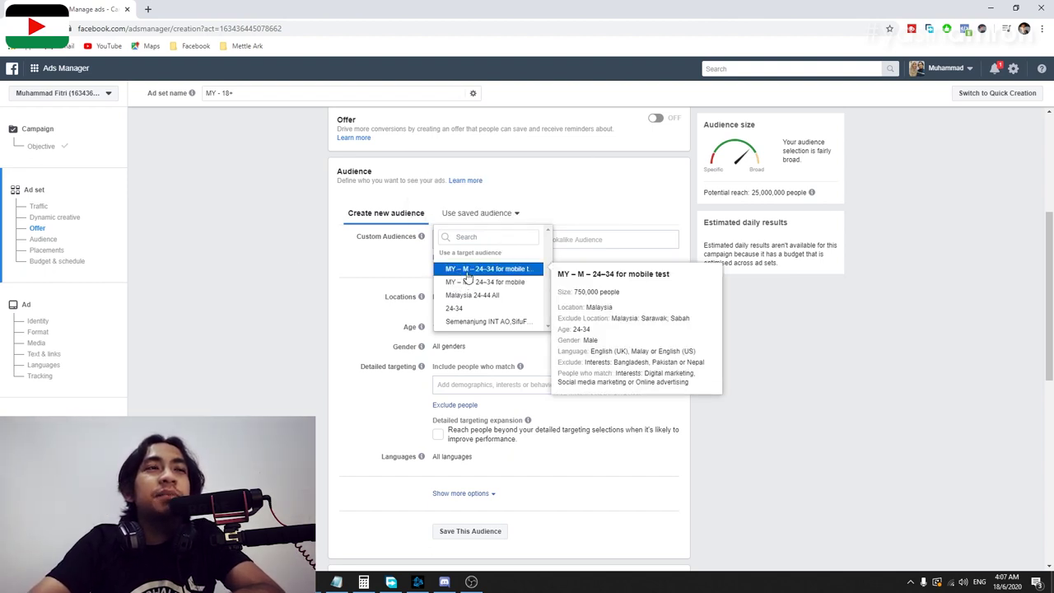
{"action": "left_click", "coordinate": [468, 277]}
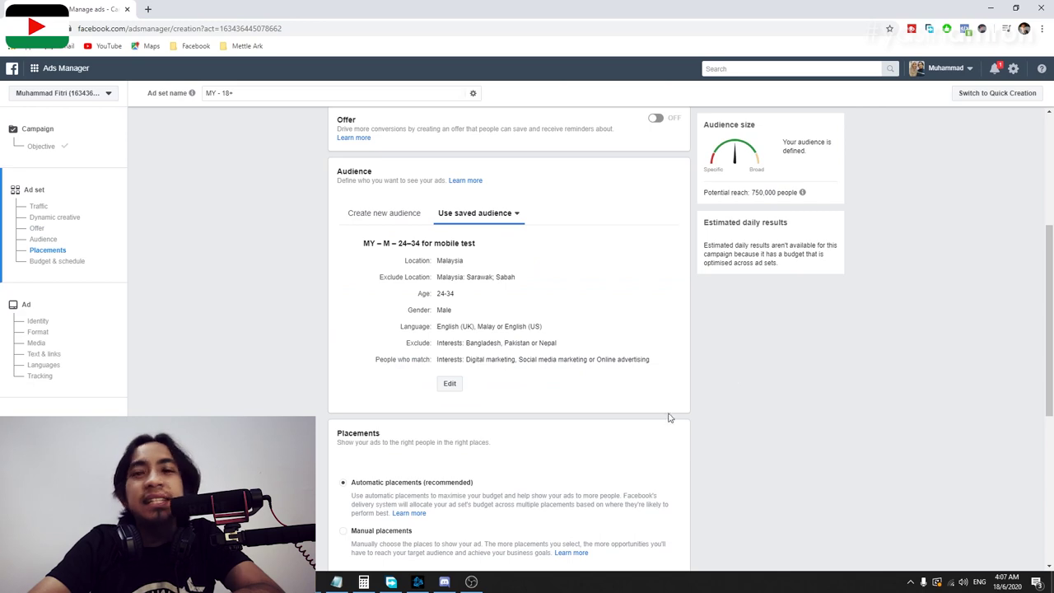
{"action": "scroll", "coordinate": [777, 398], "scroll_direction": "down", "scroll_amount": 2}
{"action": "scroll", "coordinate": [431, 193], "scroll_direction": "down", "scroll_amount": 2}
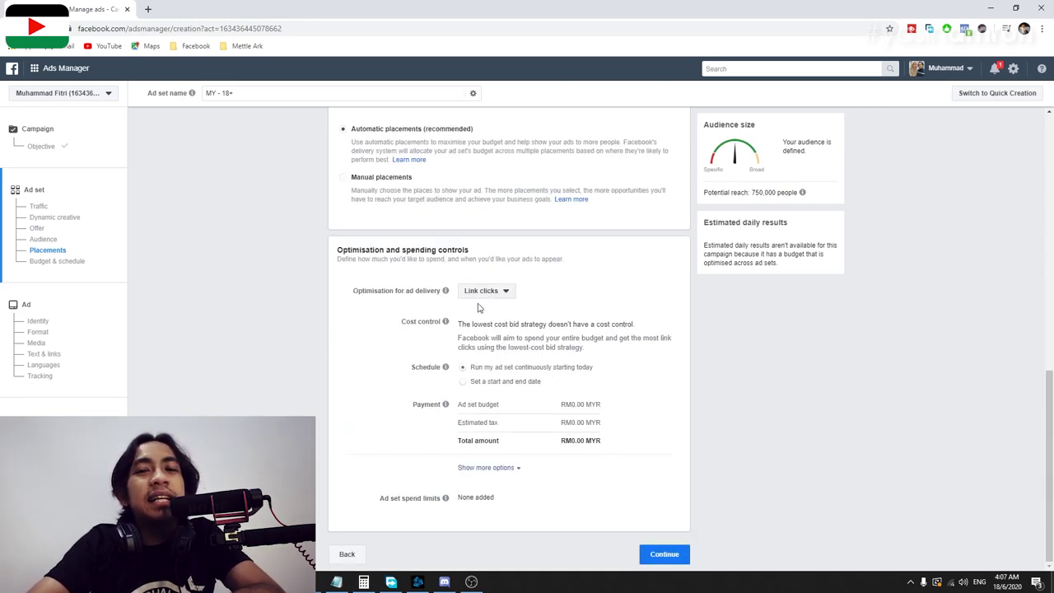
{"action": "left_click", "coordinate": [661, 554]}
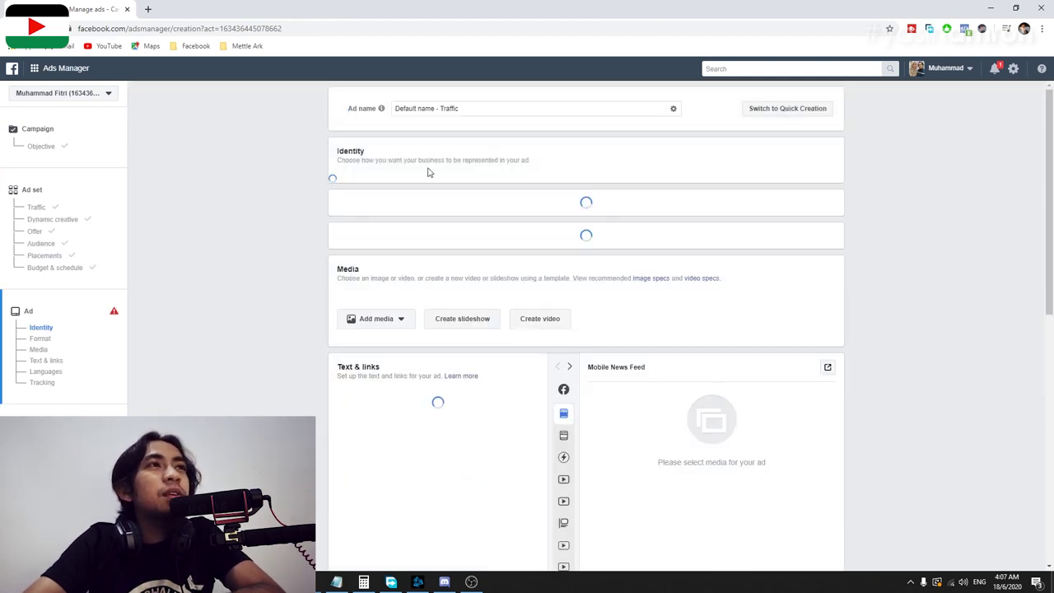
- Set the ad's identity to the Yasinamron Facebook Page and its connected Instagram account
{"action": "left_click", "coordinate": [368, 206]}
{"action": "scroll", "coordinate": [403, 305], "scroll_direction": "down", "scroll_amount": 2}
{"action": "left_click", "coordinate": [390, 329]}
{"action": "left_click", "coordinate": [393, 352]}
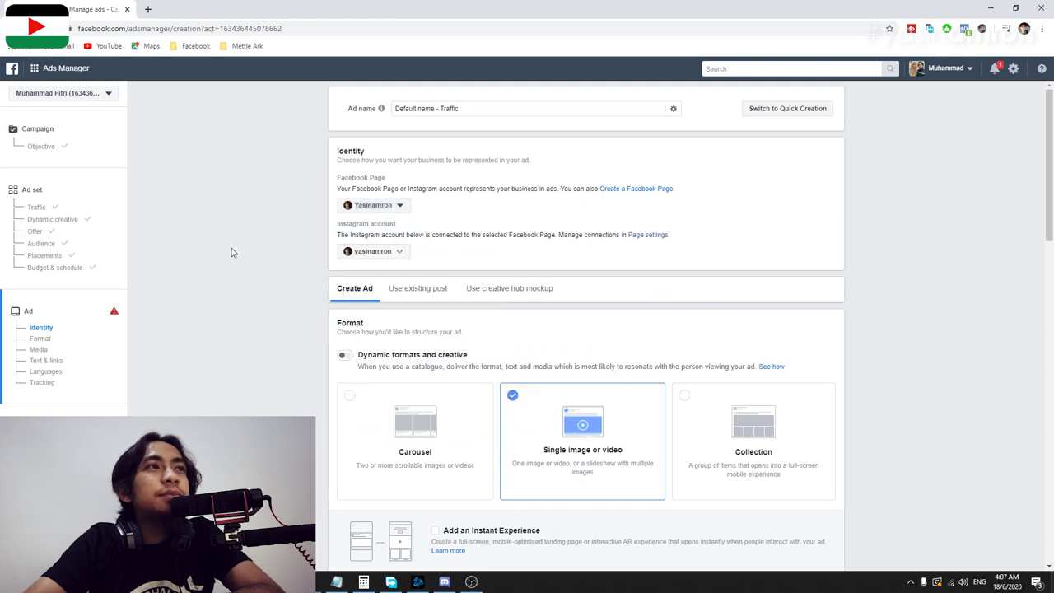
{"action": "left_click", "coordinate": [370, 251]}
{"action": "left_click", "coordinate": [383, 300]}
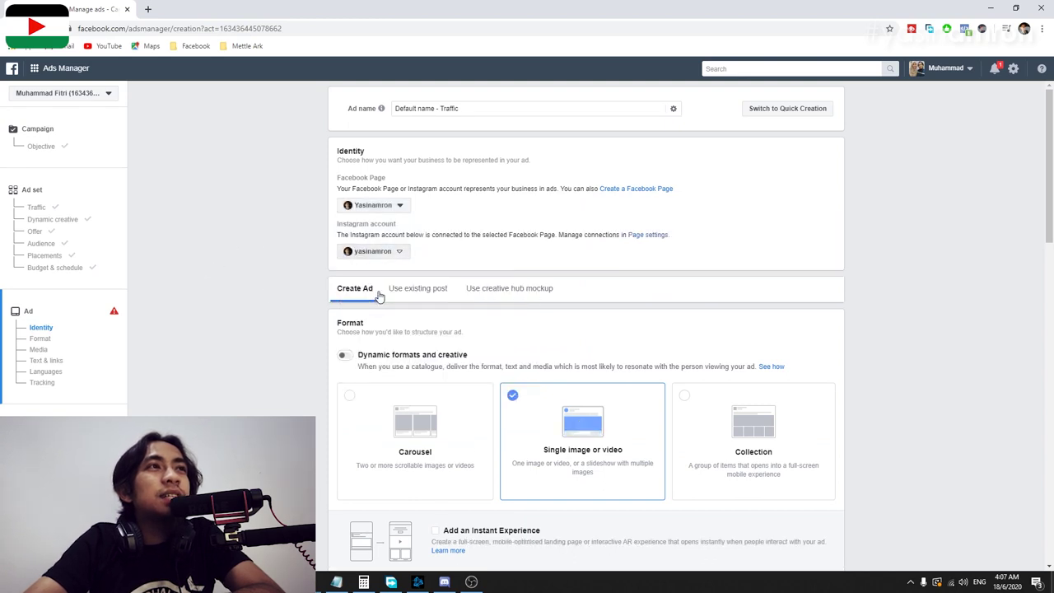
- Return to the ad set's placements, switch to manual placements and limit the devices to Mobile
{"action": "left_click", "coordinate": [65, 233]}
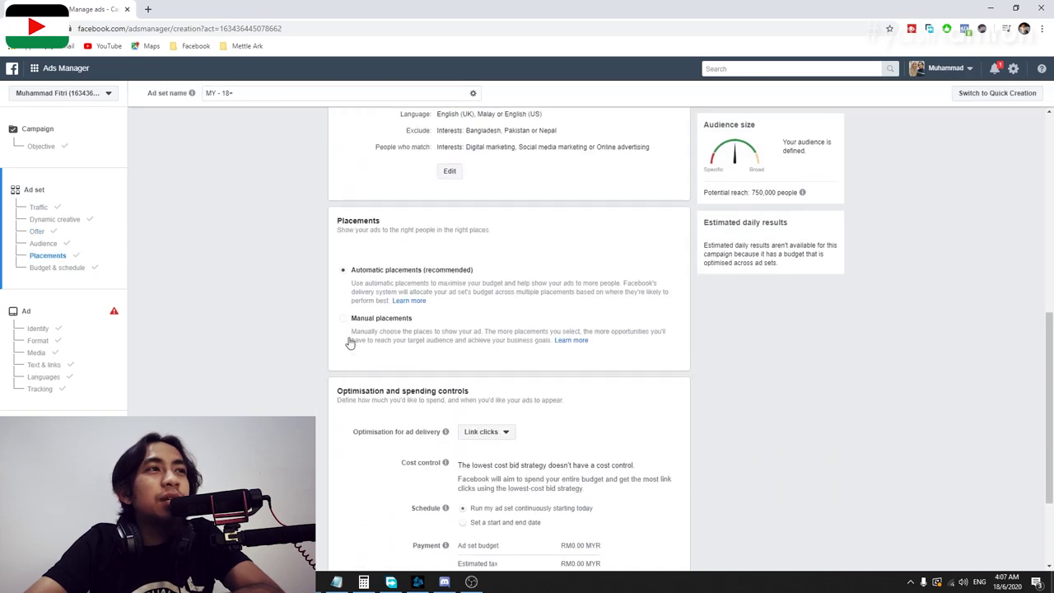
{"action": "left_click", "coordinate": [344, 318]}
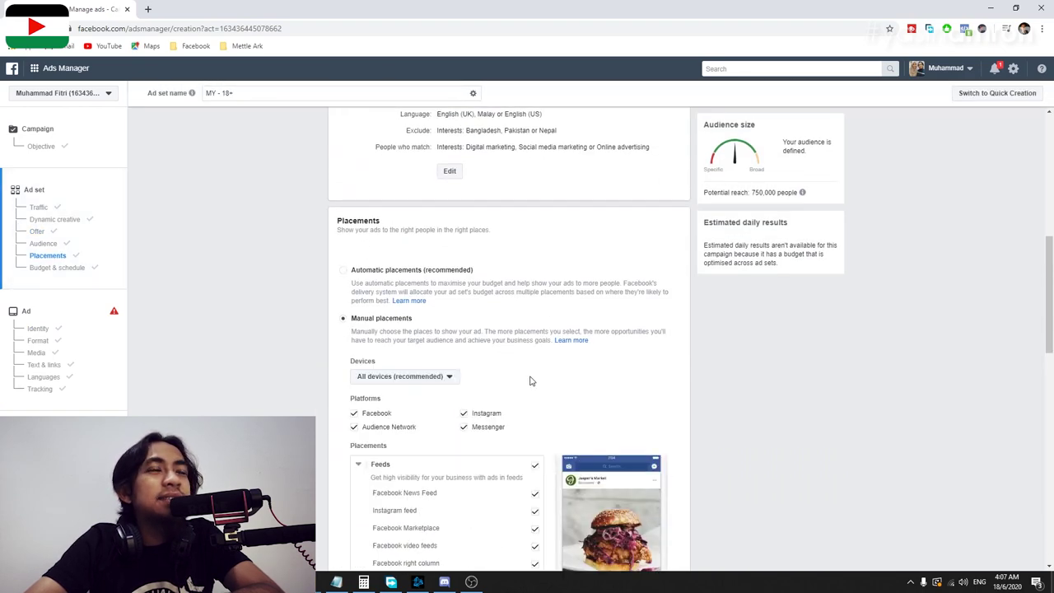
{"action": "scroll", "coordinate": [354, 251], "scroll_direction": "down", "scroll_amount": 2}
{"action": "left_click", "coordinate": [396, 214]}
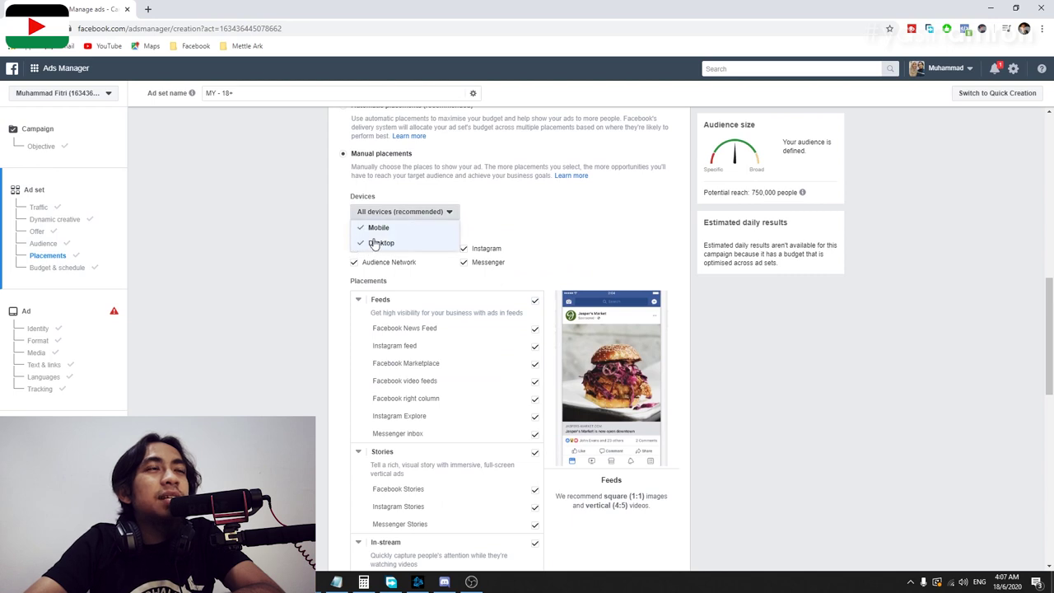
{"action": "left_click", "coordinate": [362, 244]}
{"action": "left_click", "coordinate": [300, 248]}
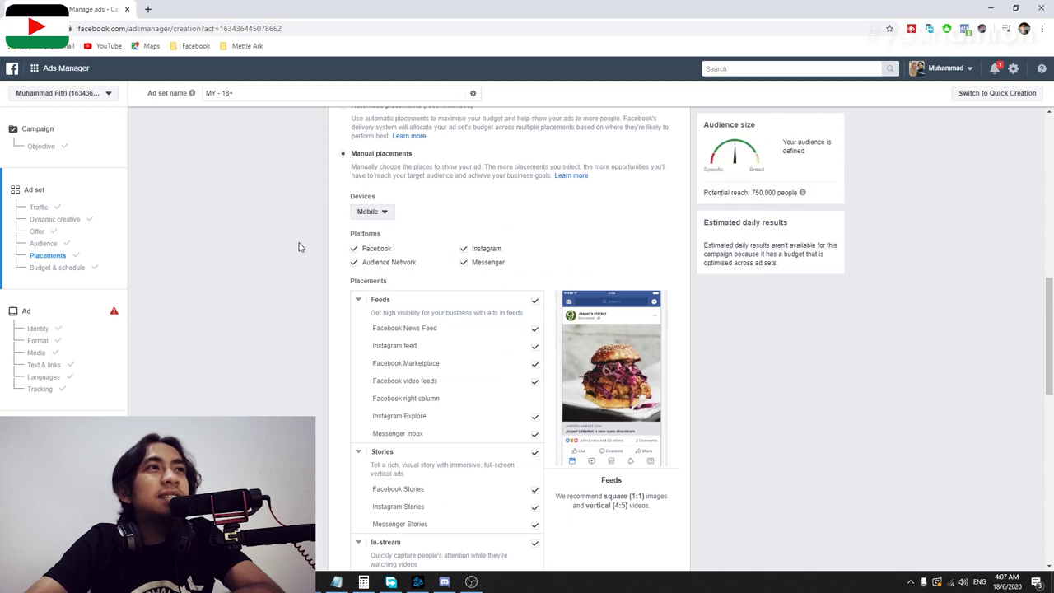
- Exclude the Audience Network, Messenger and Instagram platforms and the in-stream placements, keeping Facebook as the only platform
{"action": "left_click", "coordinate": [354, 262]}
{"action": "left_click", "coordinate": [464, 262]}
{"action": "left_click", "coordinate": [465, 249]}
{"action": "scroll", "coordinate": [527, 334], "scroll_direction": "down", "scroll_amount": 2}
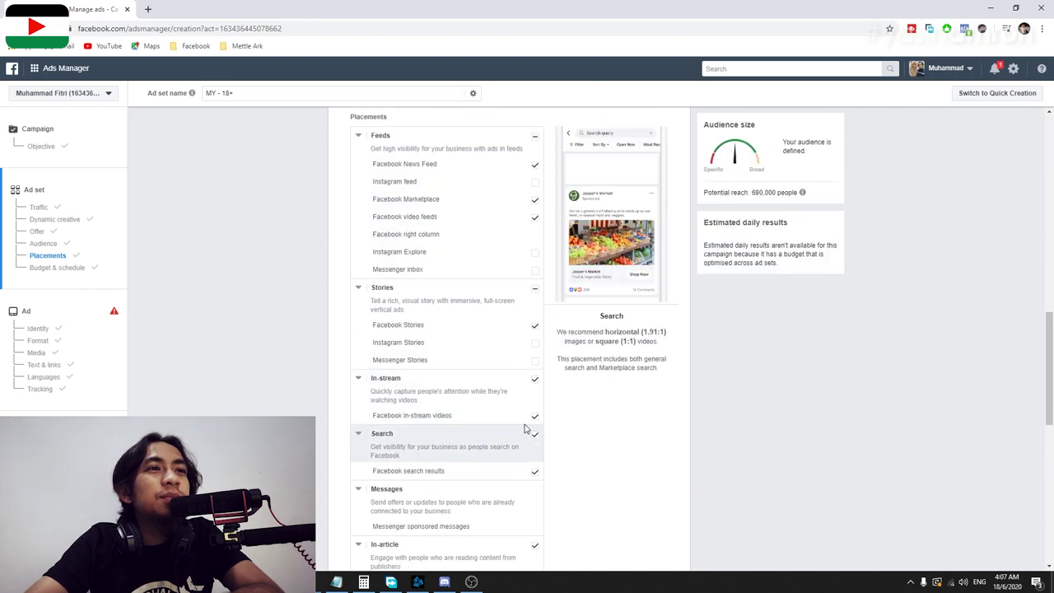
{"action": "left_click", "coordinate": [534, 382]}
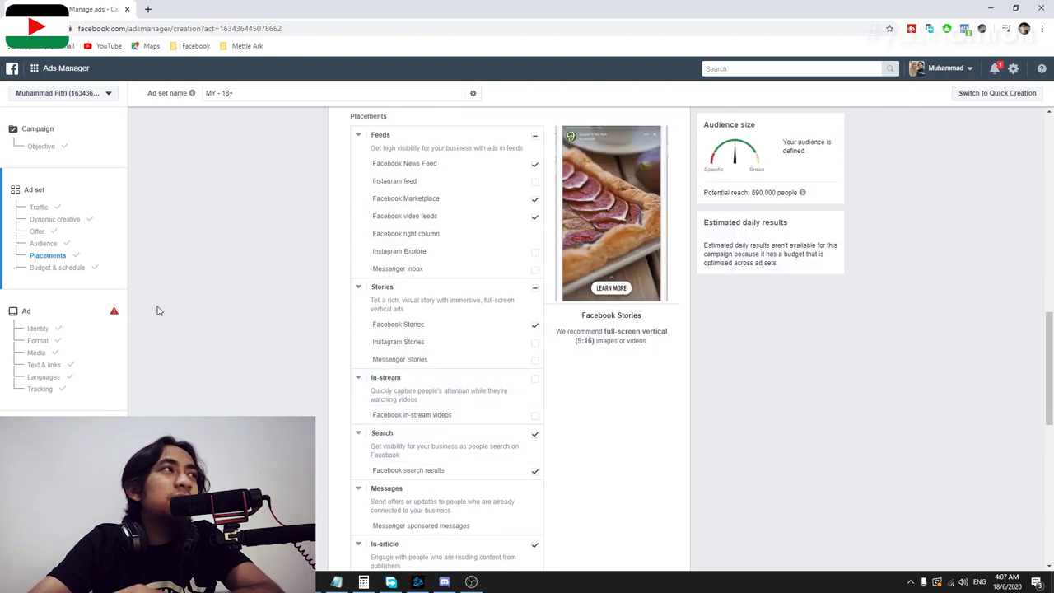
- Set the ad to use an existing Facebook Page post and select "Mudah Buat Fb Ads Guna Phone" from 9 Jun 2020
{"action": "left_click", "coordinate": [59, 354]}
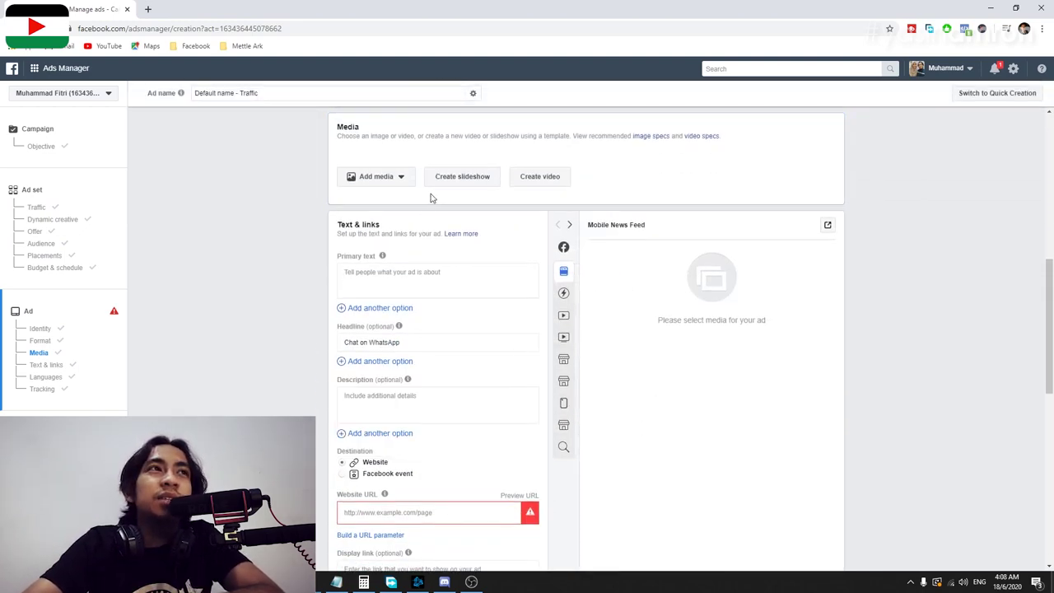
{"action": "scroll", "coordinate": [435, 254], "scroll_direction": "up", "scroll_amount": 5}
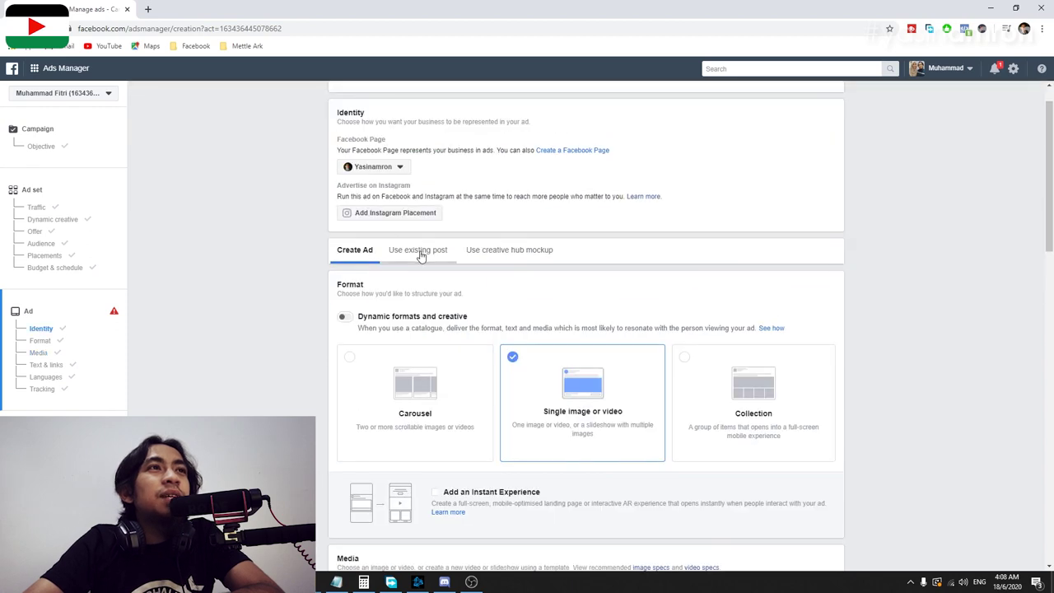
{"action": "left_click", "coordinate": [418, 252]}
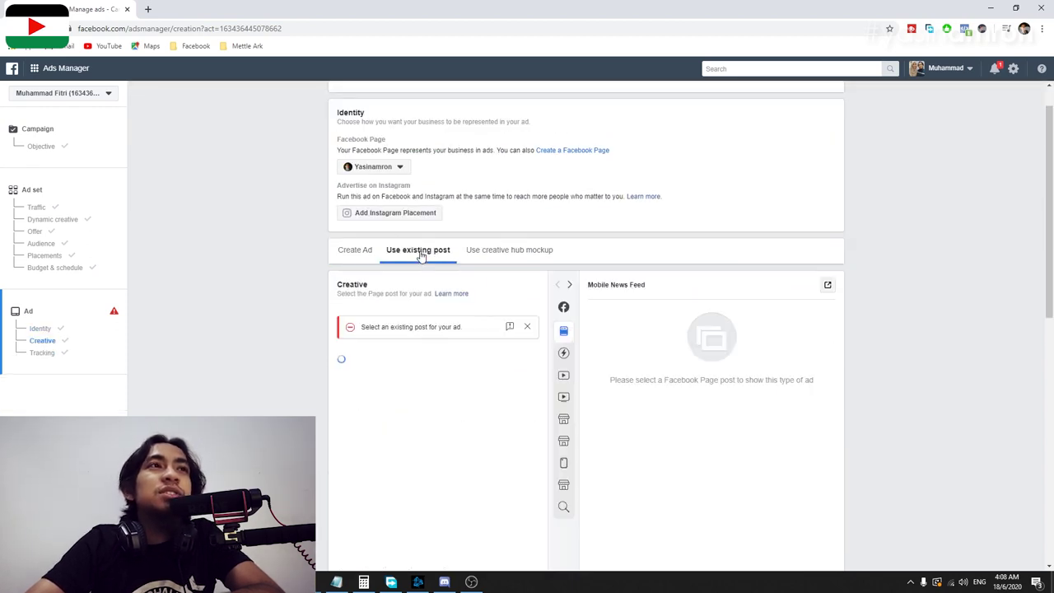
{"action": "left_click", "coordinate": [369, 325]}
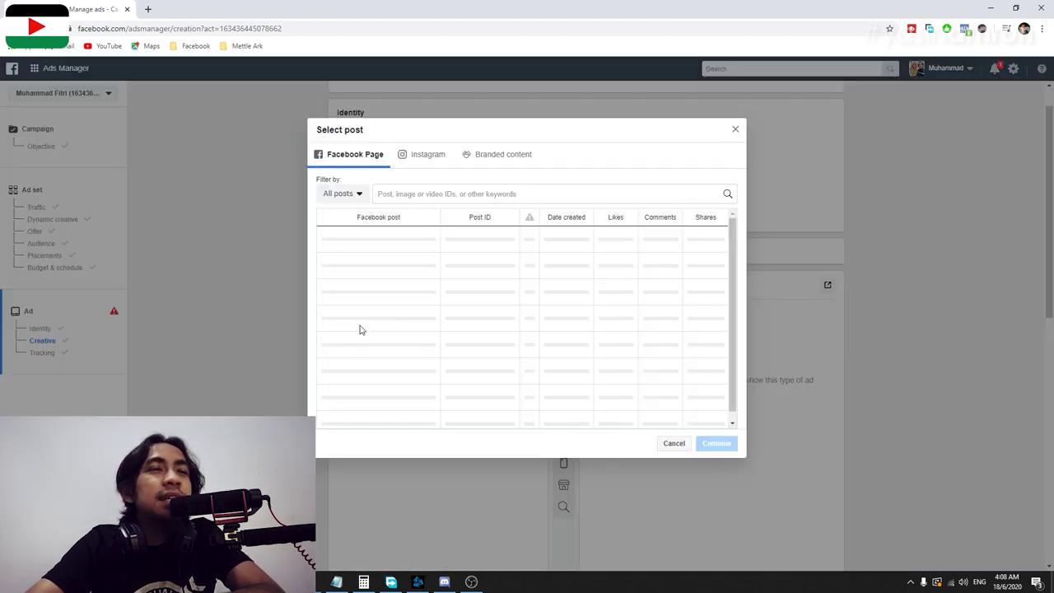
{"action": "scroll", "coordinate": [511, 333], "scroll_direction": "down", "scroll_amount": 3}
{"action": "scroll", "coordinate": [520, 356], "scroll_direction": "down", "scroll_amount": 5}
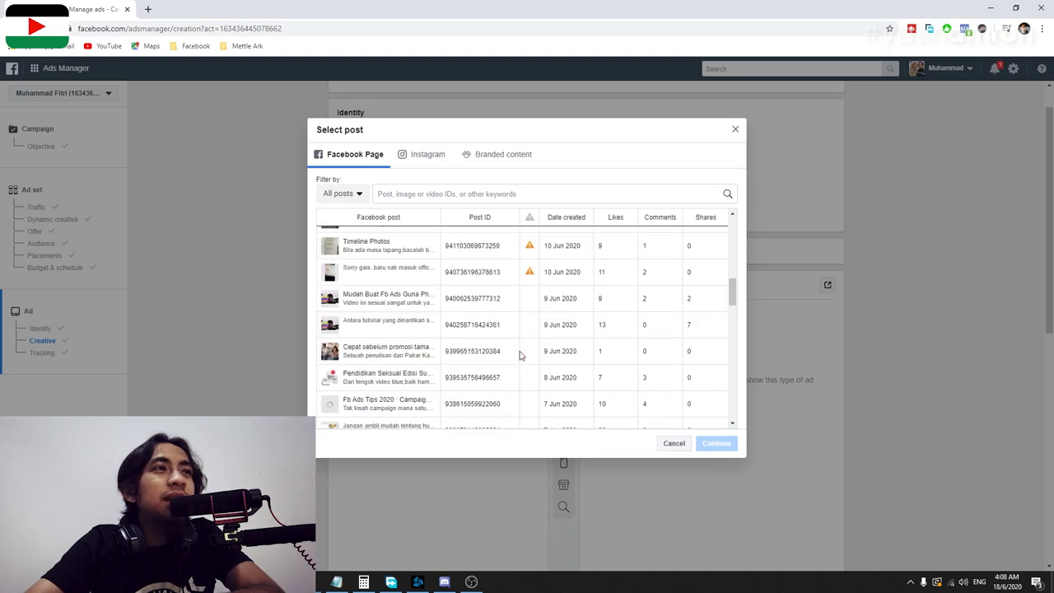
{"action": "scroll", "coordinate": [521, 354], "scroll_direction": "up", "scroll_amount": 3}
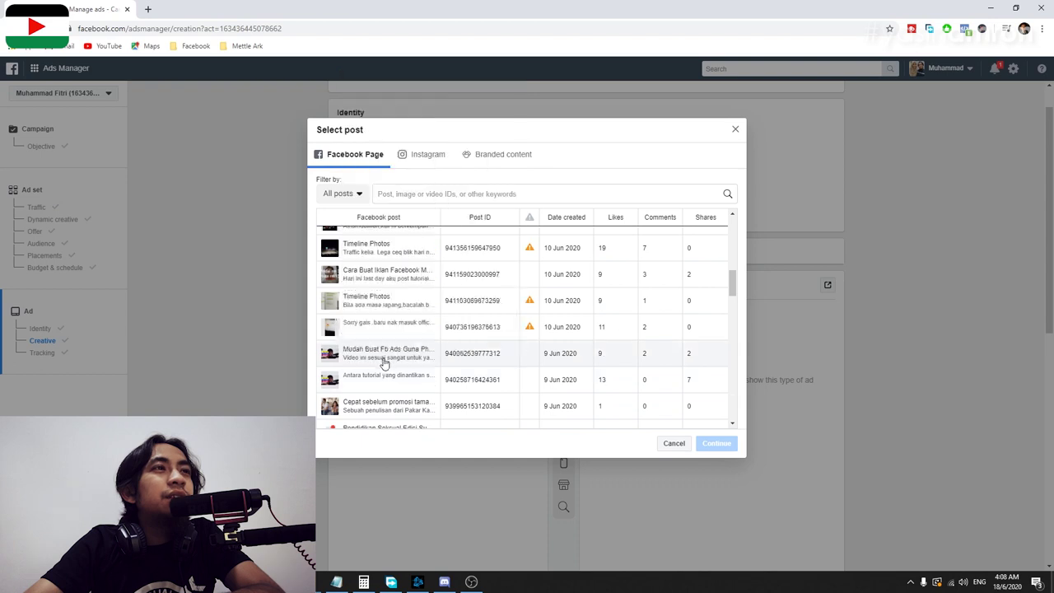
{"action": "left_click", "coordinate": [383, 359]}
{"action": "left_click", "coordinate": [716, 443]}
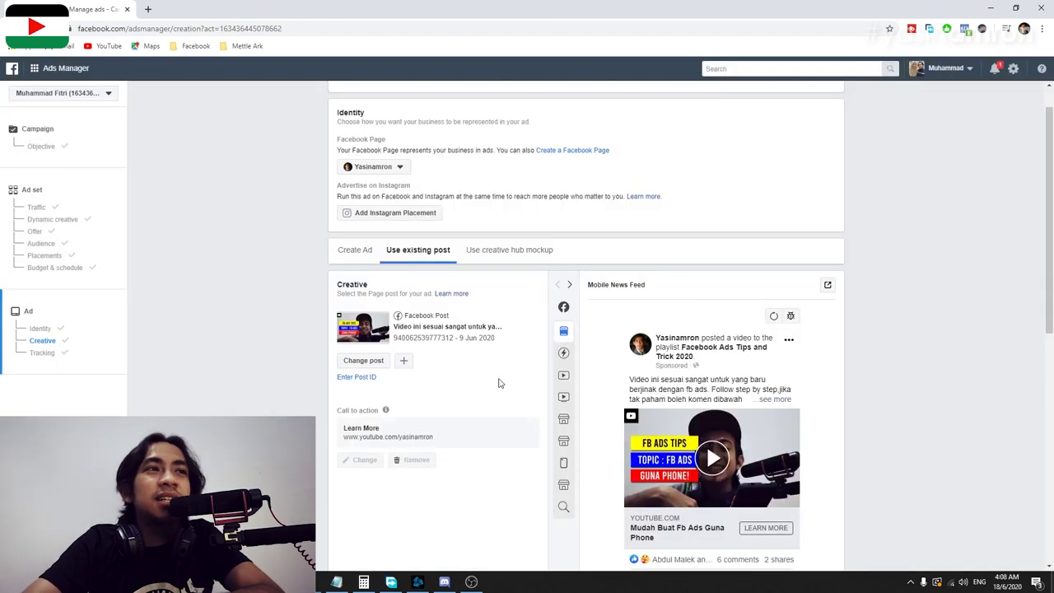
- Check the selected post's call to action and the tracking section, and return to the campaign objective
{"action": "mouse_move", "coordinate": [349, 409]}
{"action": "scroll", "coordinate": [406, 497], "scroll_direction": "down", "scroll_amount": 1}
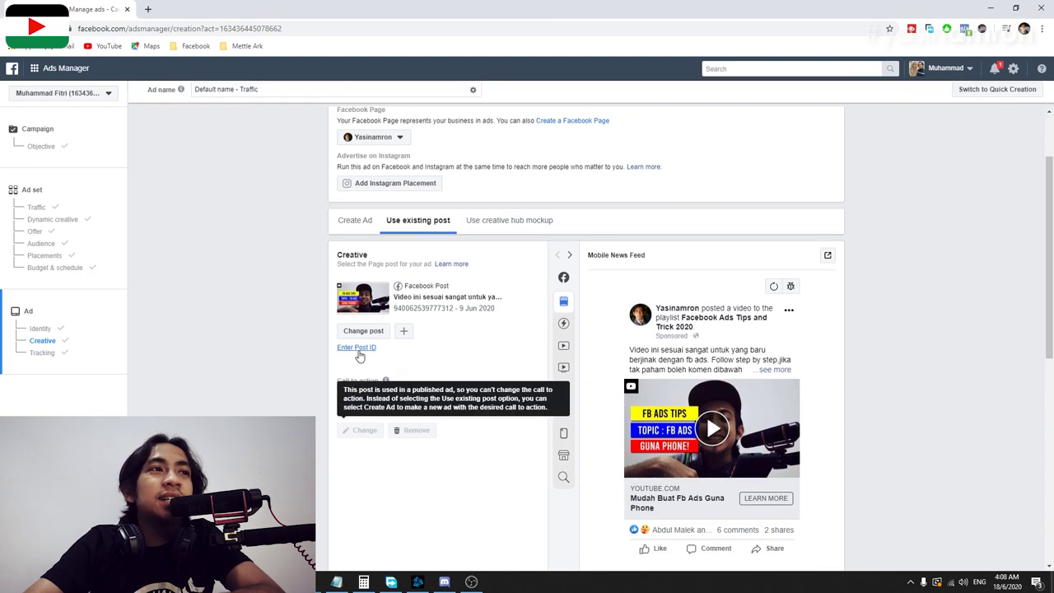
{"action": "mouse_move", "coordinate": [343, 431]}
{"action": "scroll", "coordinate": [424, 430], "scroll_direction": "down", "scroll_amount": 3}
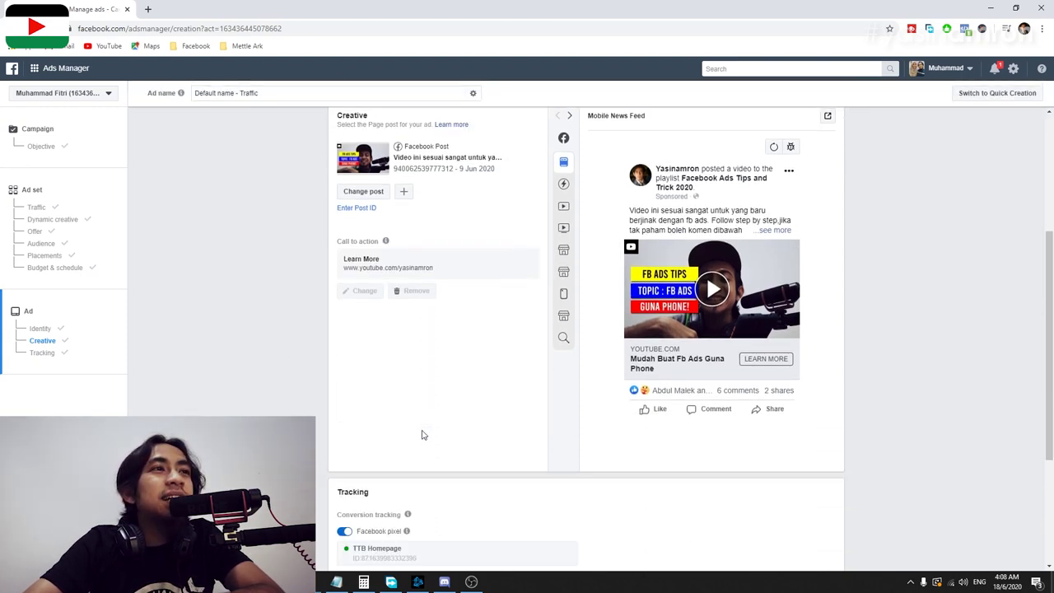
{"action": "left_click", "coordinate": [73, 132]}
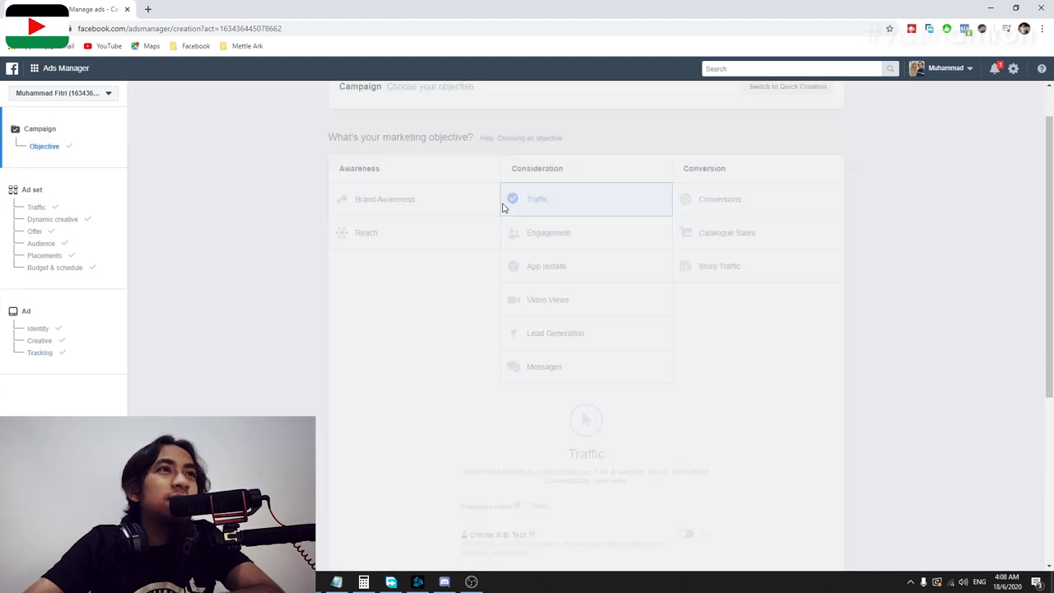
- Review the campaign's budget settings, the ad set's audience and placements, and the ad's tracking and selected post
{"action": "scroll", "coordinate": [263, 374], "scroll_direction": "down", "scroll_amount": 4}
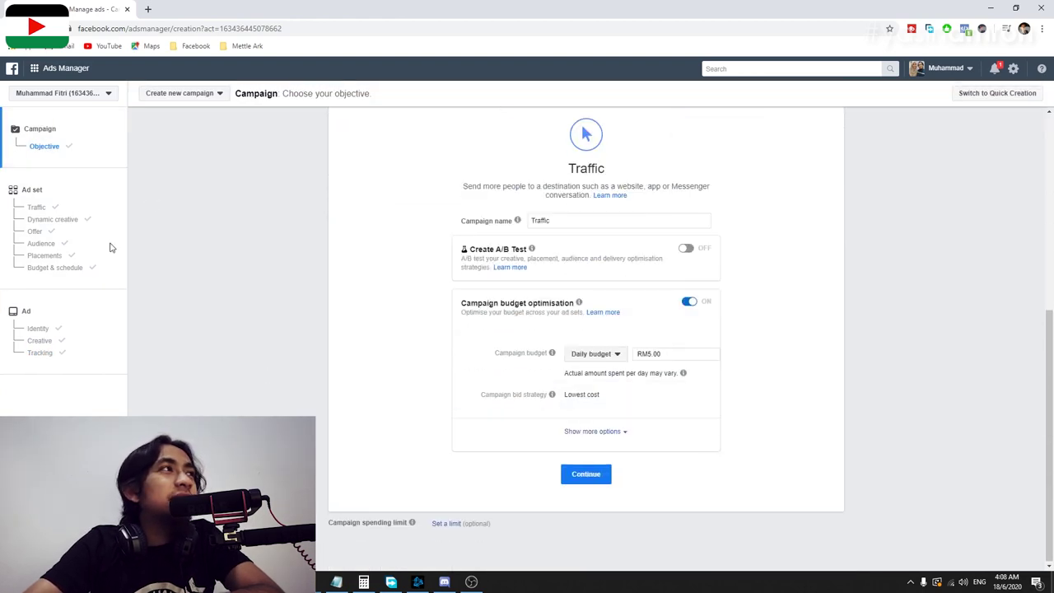
{"action": "left_click", "coordinate": [37, 232]}
{"action": "scroll", "coordinate": [439, 214], "scroll_direction": "down", "scroll_amount": 3}
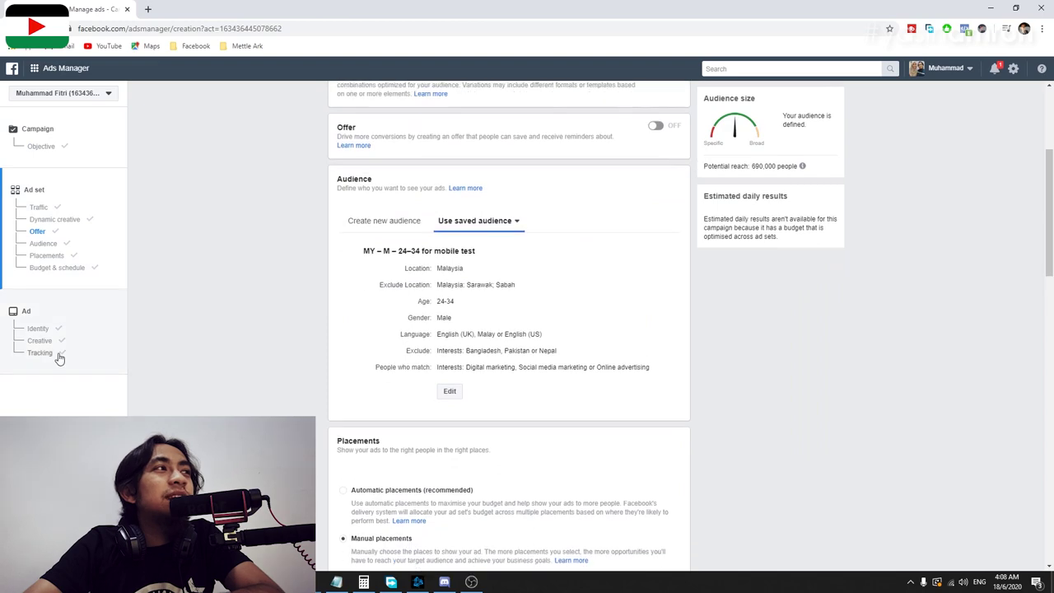
{"action": "left_click", "coordinate": [56, 355]}
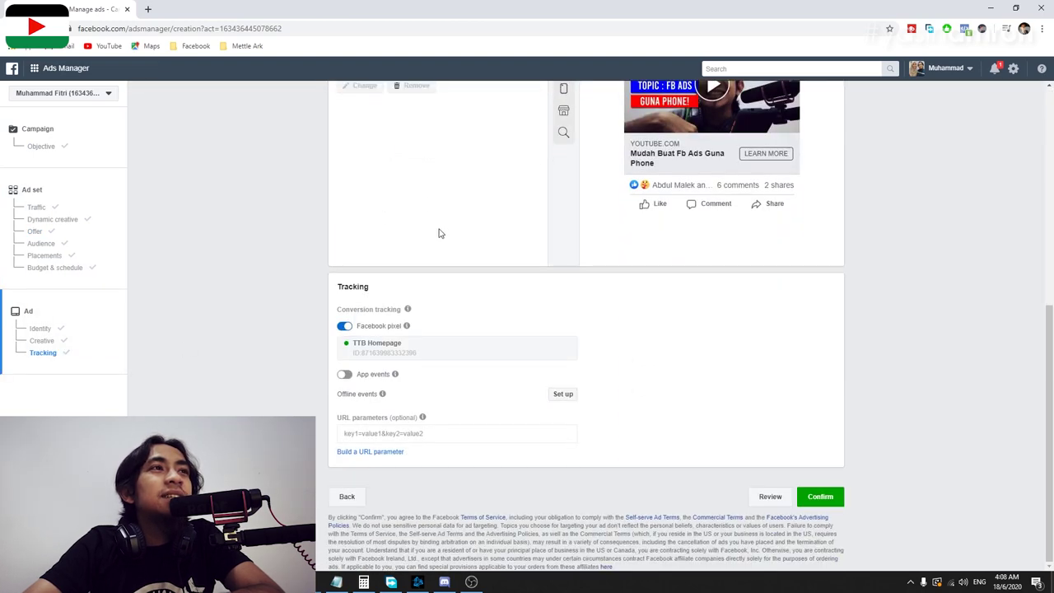
{"action": "scroll", "coordinate": [453, 253], "scroll_direction": "up", "scroll_amount": 2}
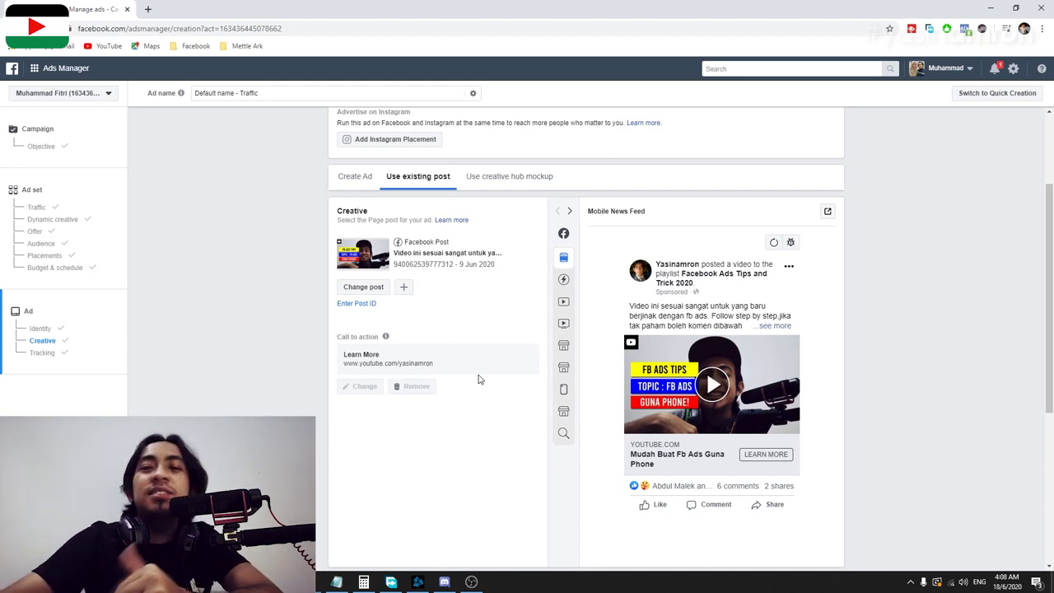
- Turn off Facebook pixel conversion tracking for the ad and confirm the campaign for publishing
{"action": "scroll", "coordinate": [453, 381], "scroll_direction": "down", "scroll_amount": 4}
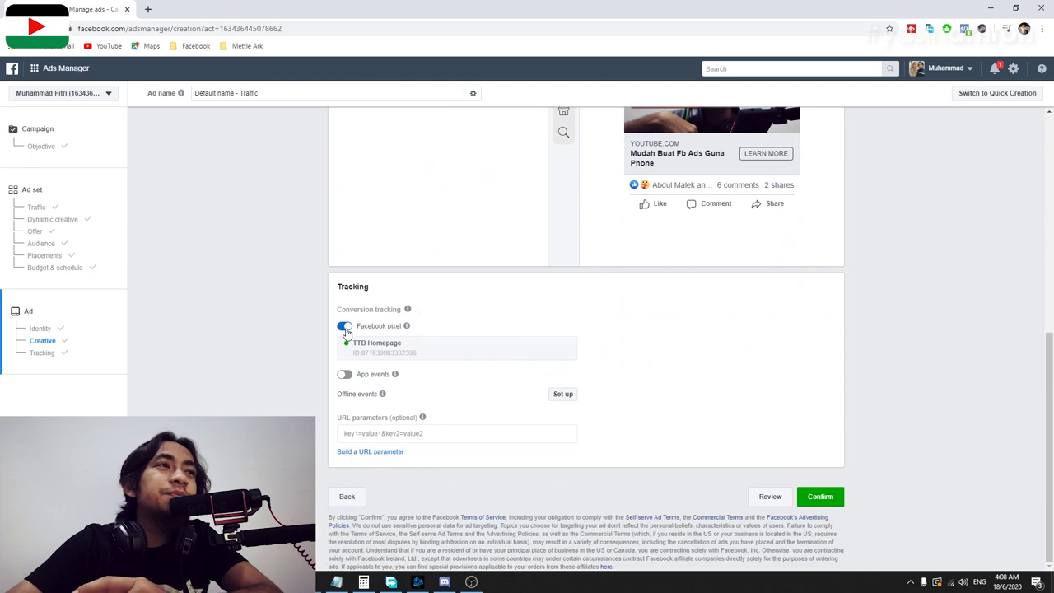
{"action": "left_click", "coordinate": [345, 328]}
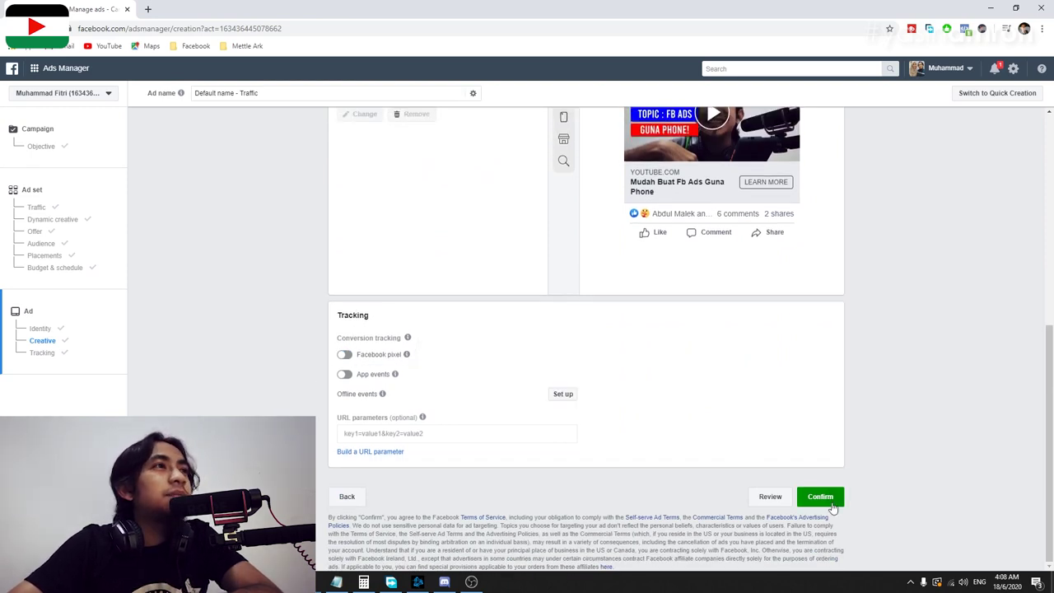
{"action": "left_click", "coordinate": [832, 503]}
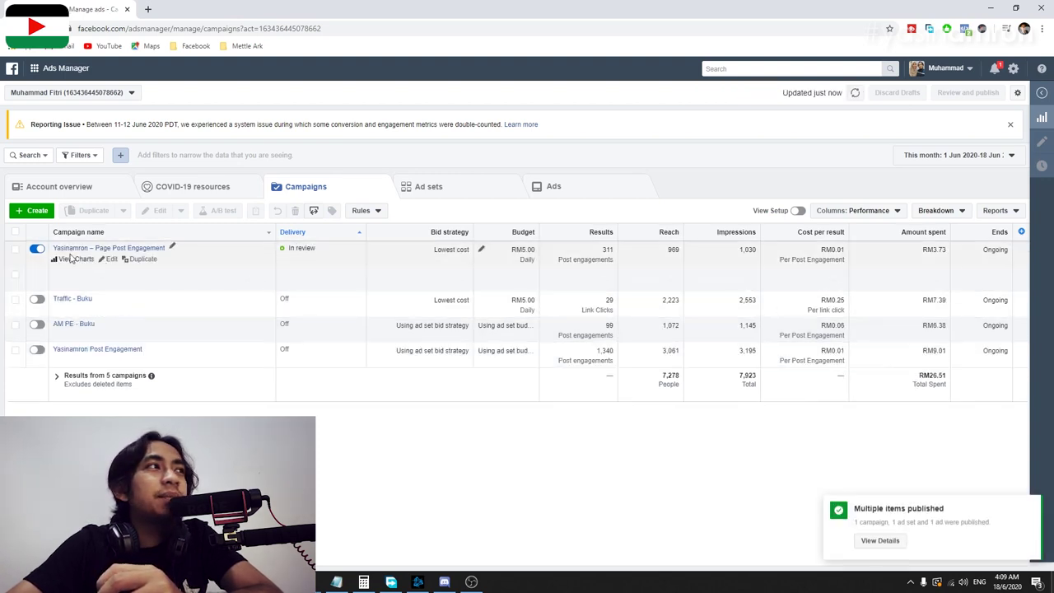
- Rename the new Traffic campaign as "Traffic Yasinamron YT" and publish the change
{"action": "left_click", "coordinate": [79, 273]}
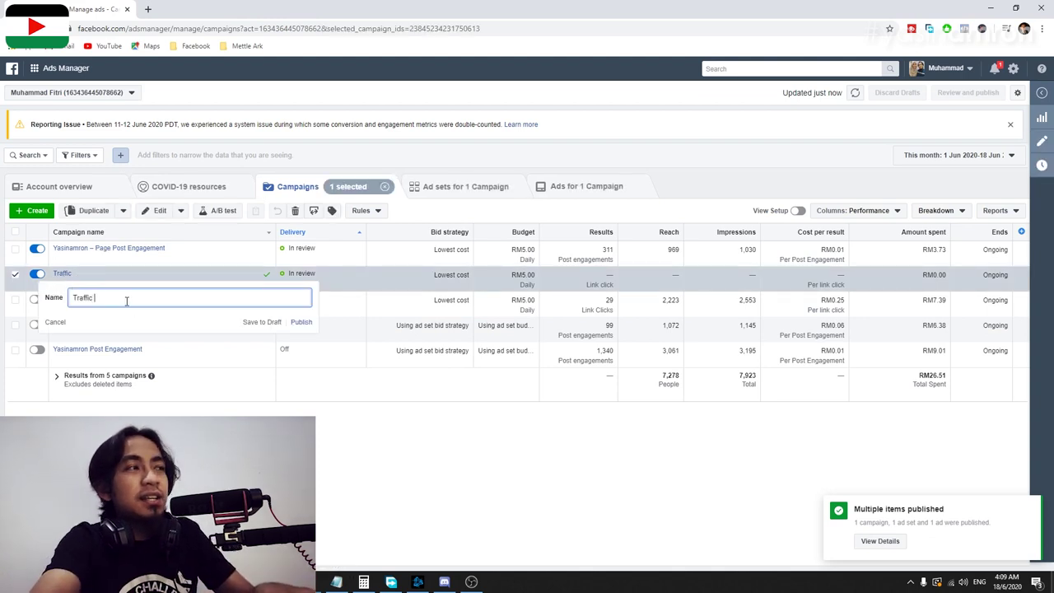
{"action": "type", "text": "Yasinamron YT"}
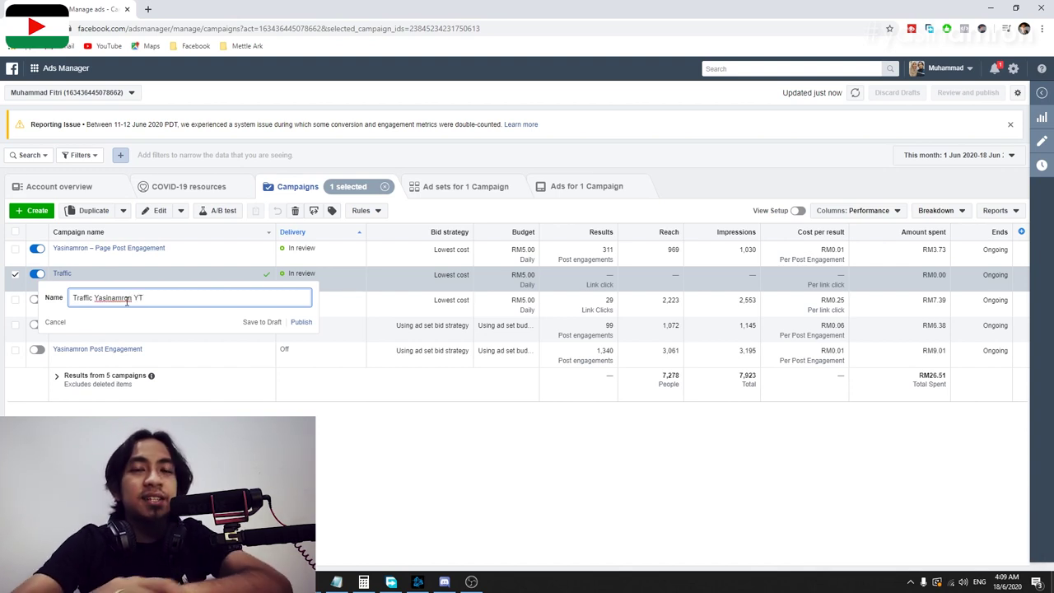
{"action": "key", "text": "Return"}
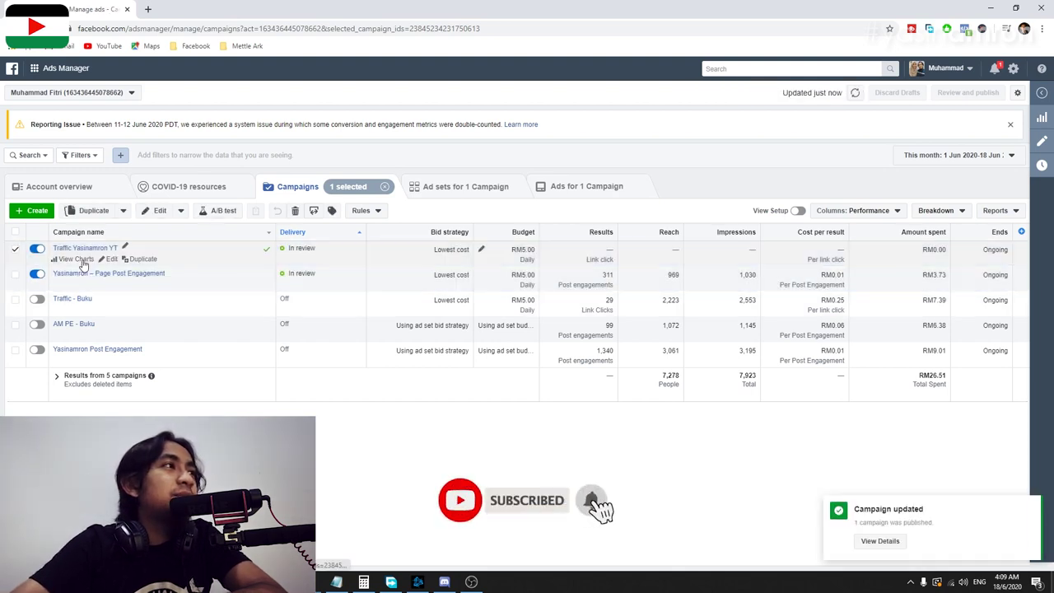
- Open the renamed campaign's ad set, rename it "Ad Set Mobile", publish the change and return to the campaign list
{"action": "left_click", "coordinate": [83, 255]}
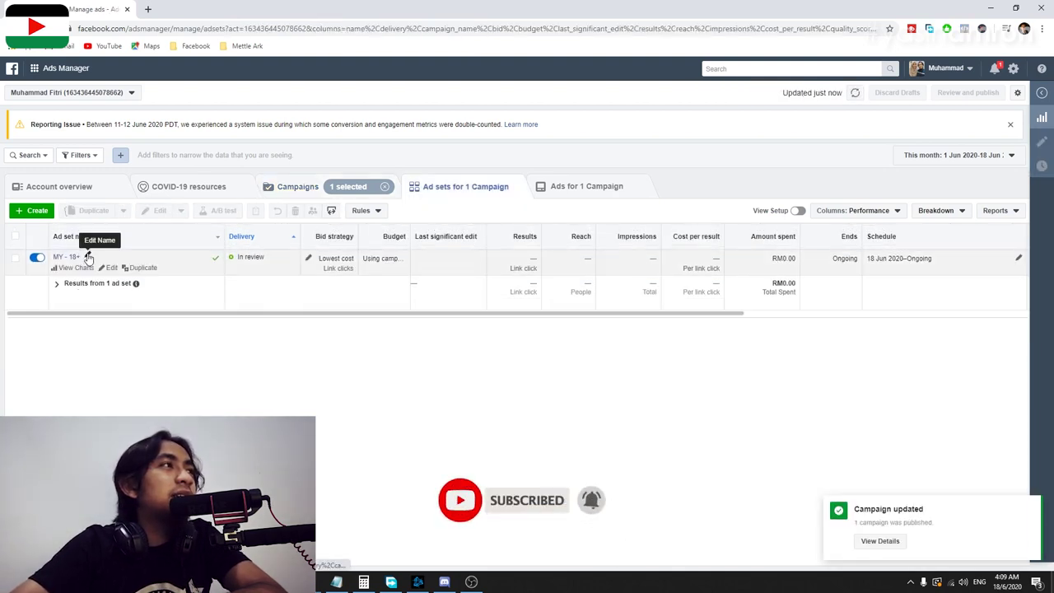
{"action": "left_click", "coordinate": [89, 259]}
{"action": "left_click_drag", "start_coordinate": [104, 281], "coordinate": [8, 287]}
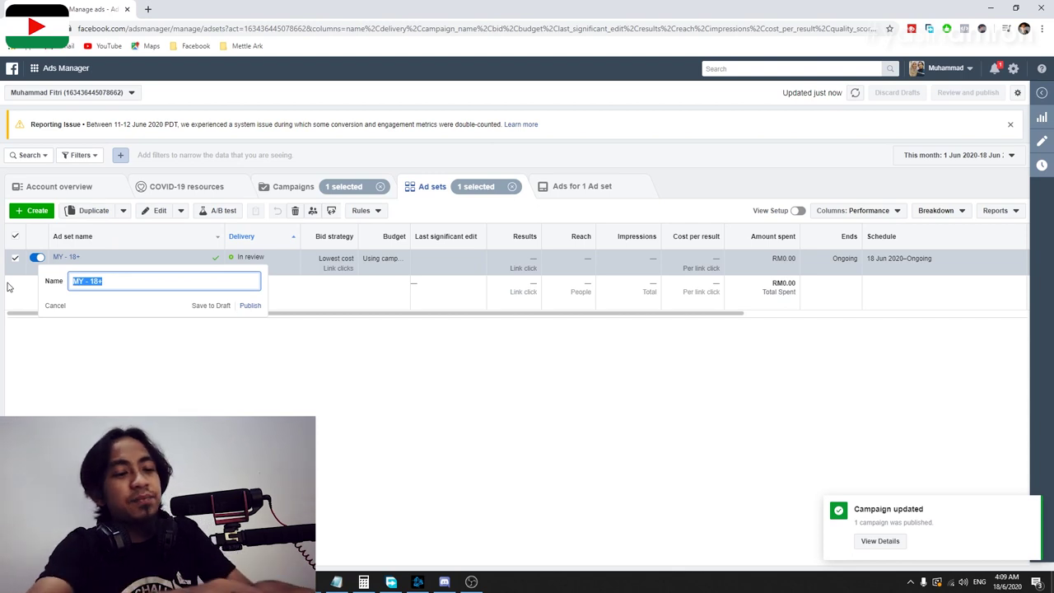
{"action": "type", "text": "Ad"}
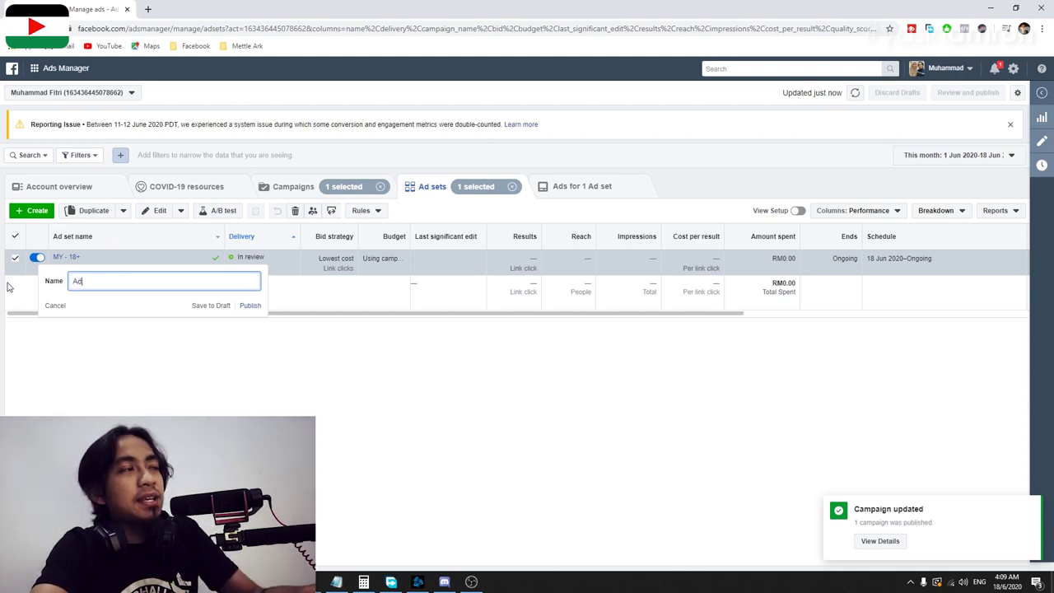
{"action": "type", "text": " Set Mobile"}
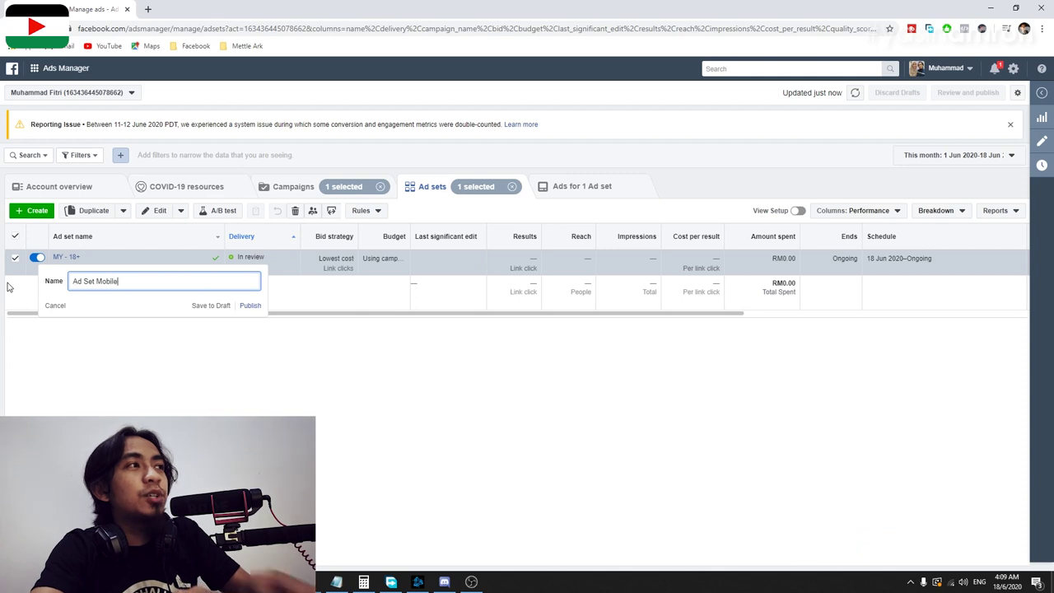
{"action": "key", "text": "Return"}
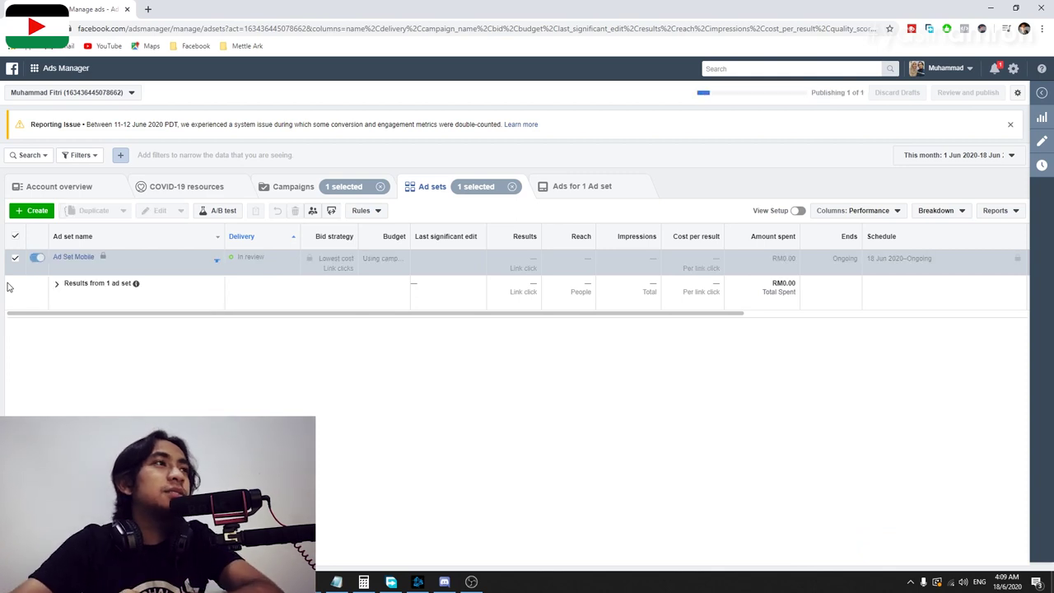
{"action": "left_click", "coordinate": [294, 189]}
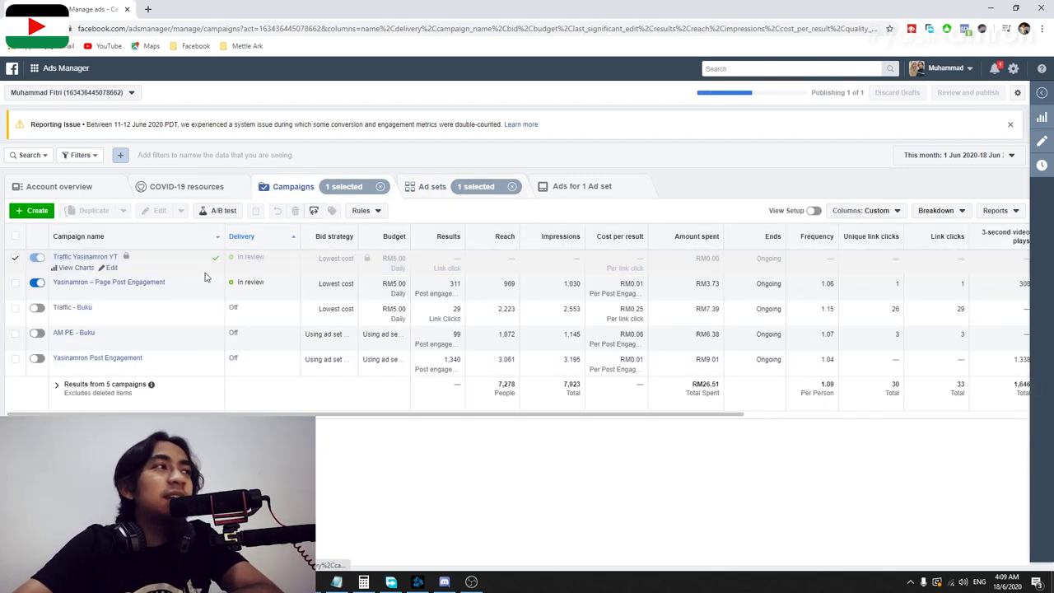